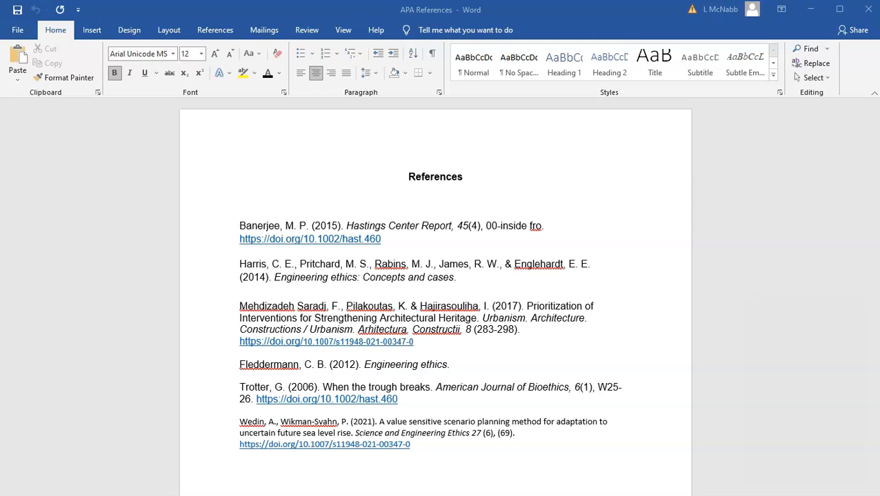
Format the References heading and all the reference entries in Times New Roman at 12 pt
click(406, 176)
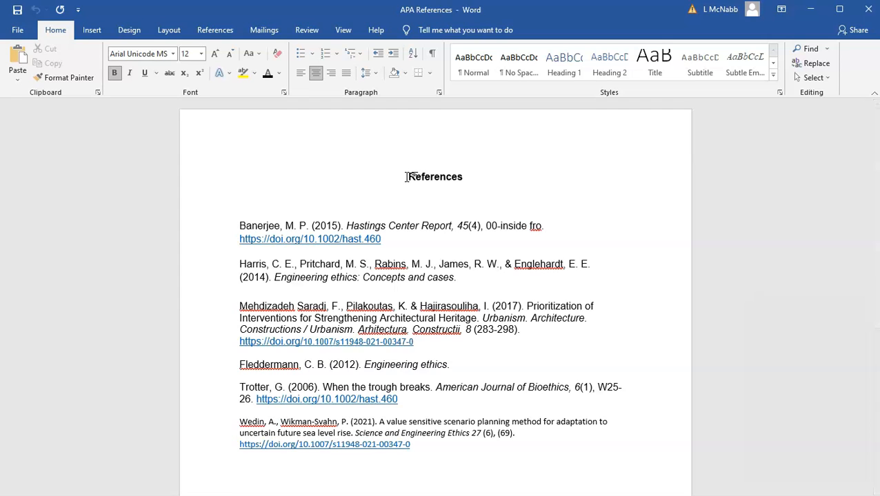
drag(406, 176, 420, 442)
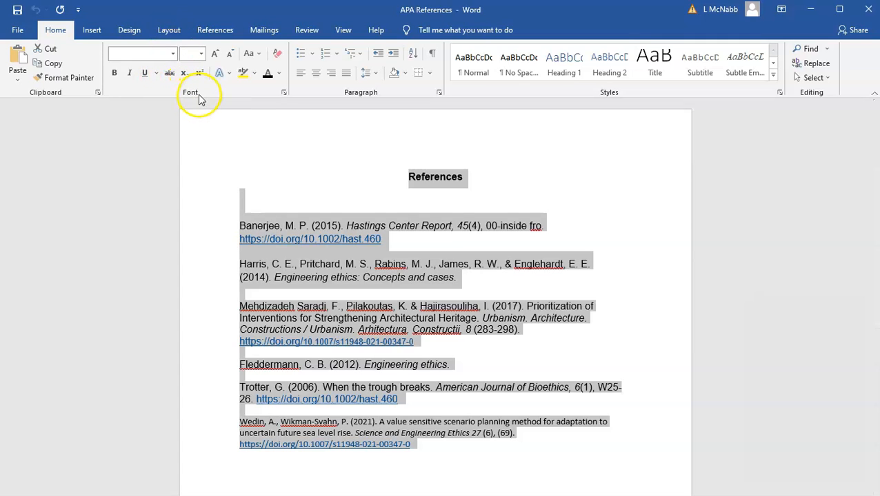
click(173, 54)
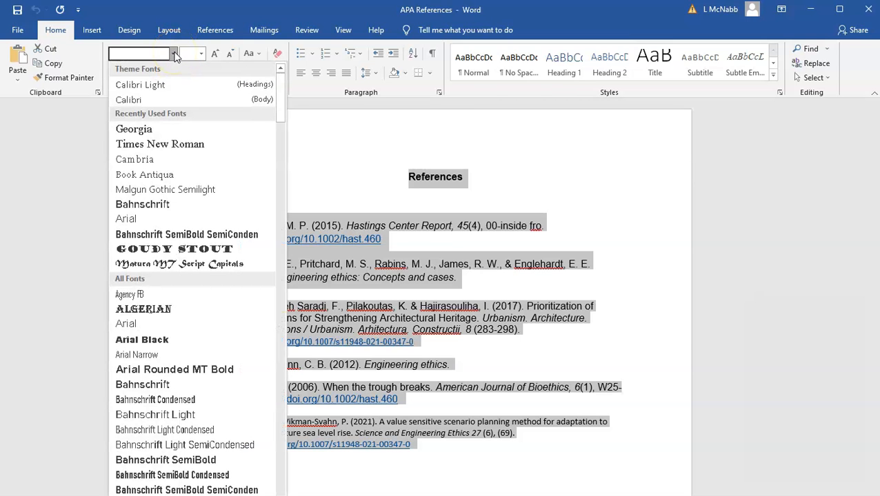
click(177, 145)
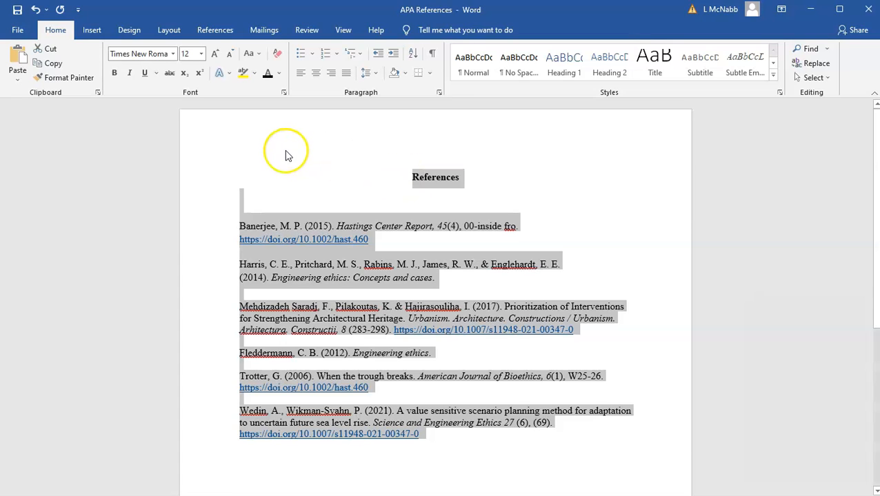
click(201, 55)
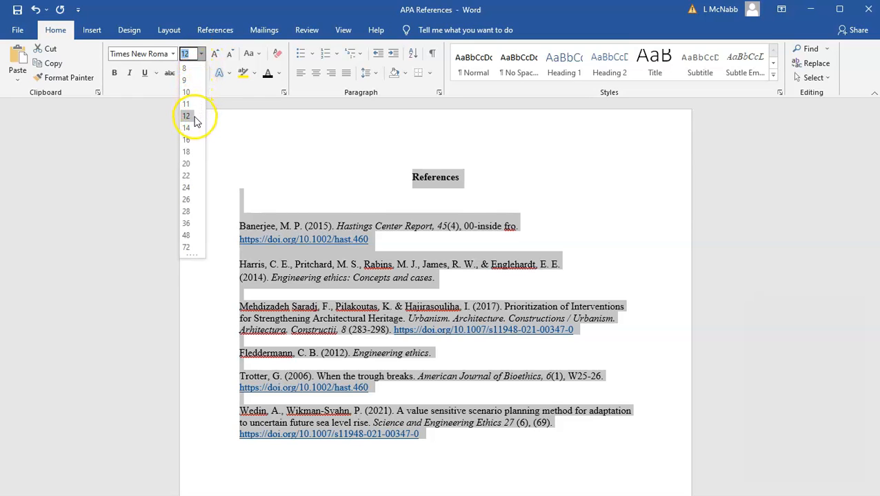
click(194, 117)
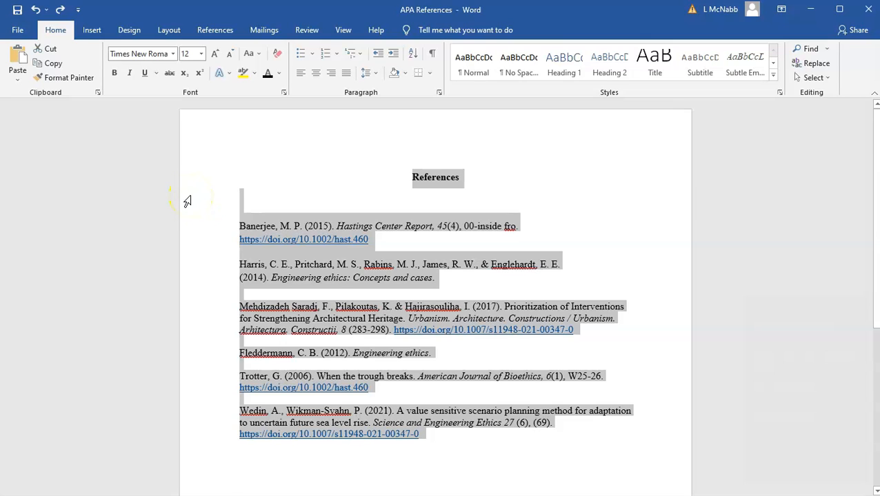
Give the selected reference list a 0.5" hanging indent, 0 pt spacing before and after, and double line spacing
click(440, 94)
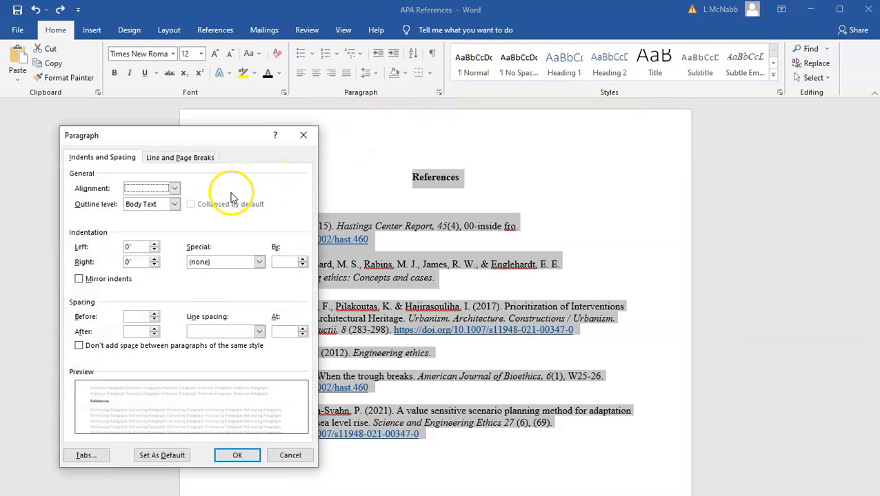
click(257, 262)
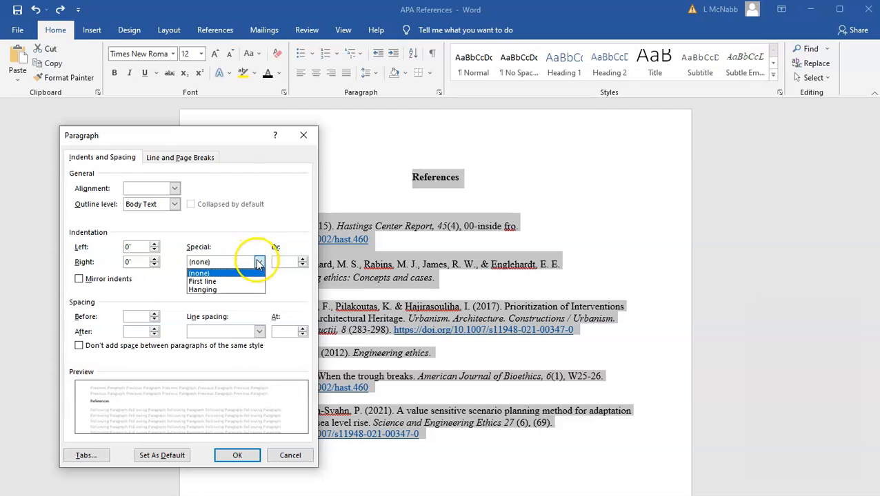
click(249, 290)
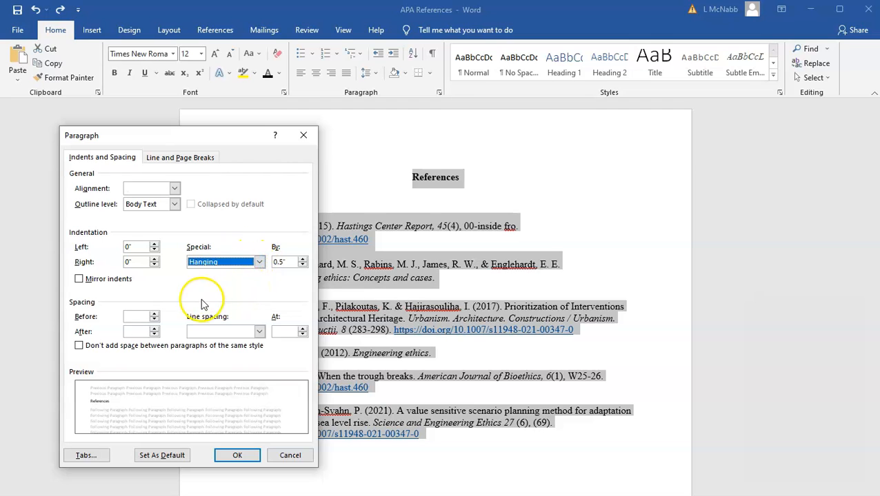
click(154, 315)
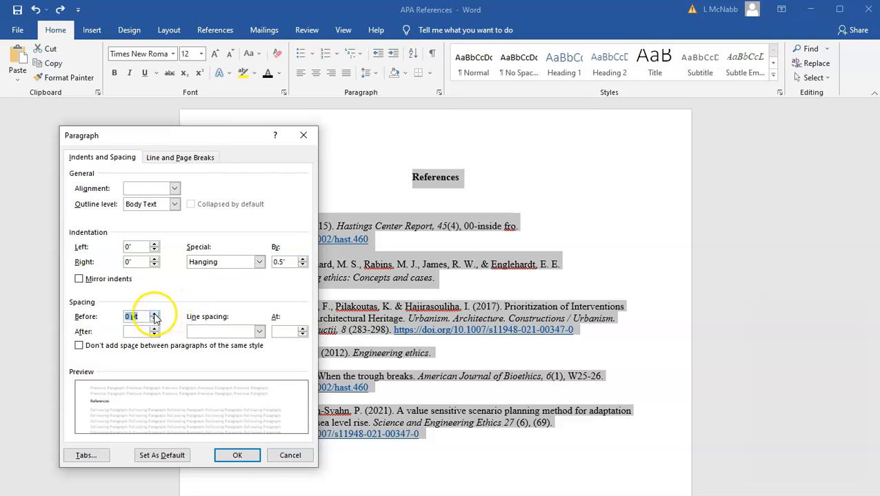
click(155, 334)
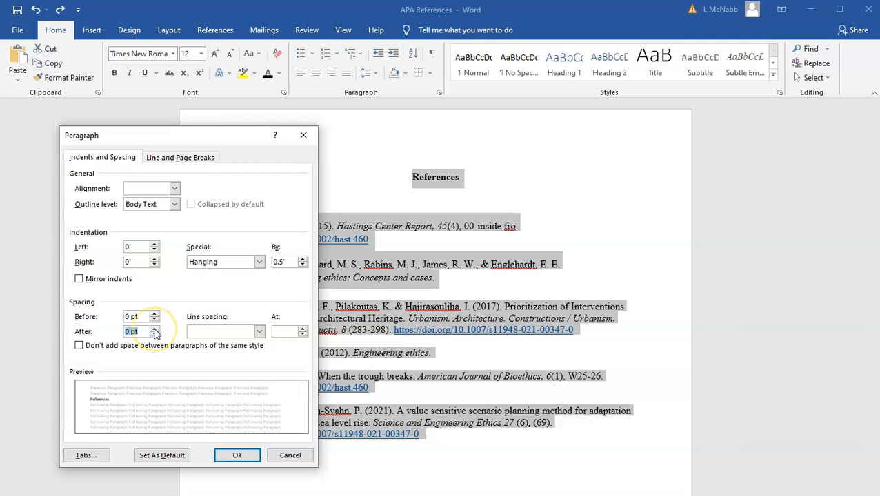
click(259, 332)
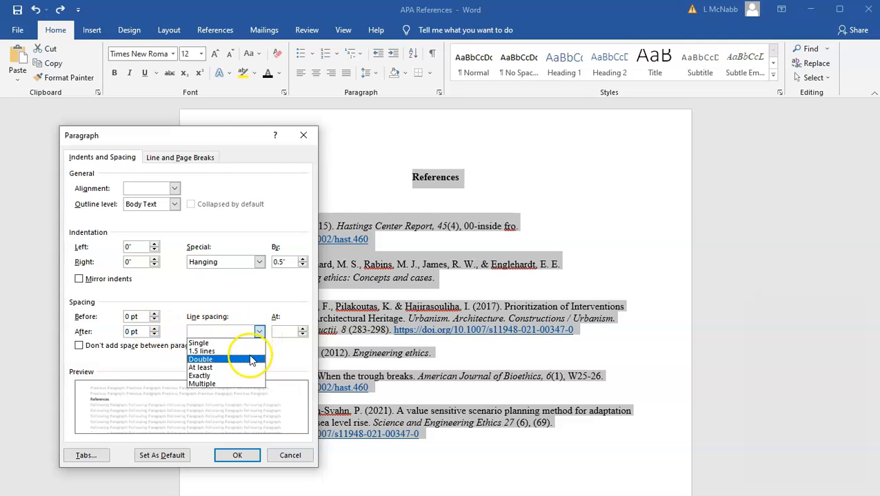
click(250, 360)
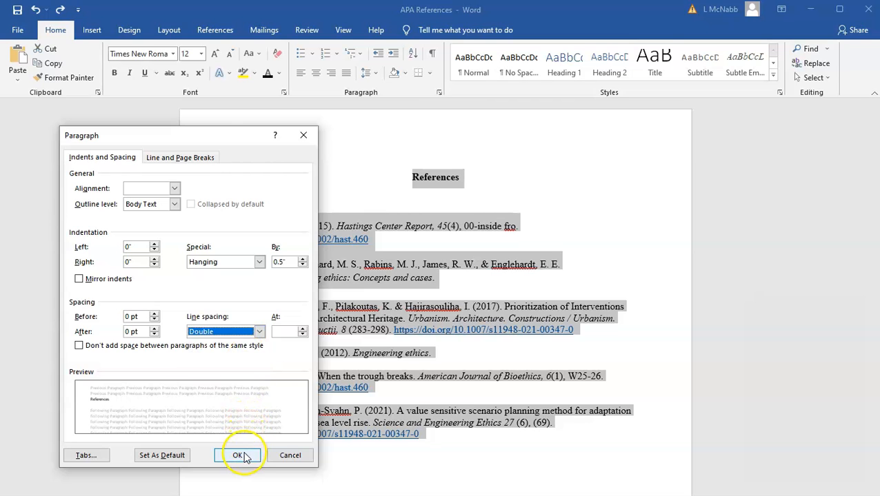
click(240, 456)
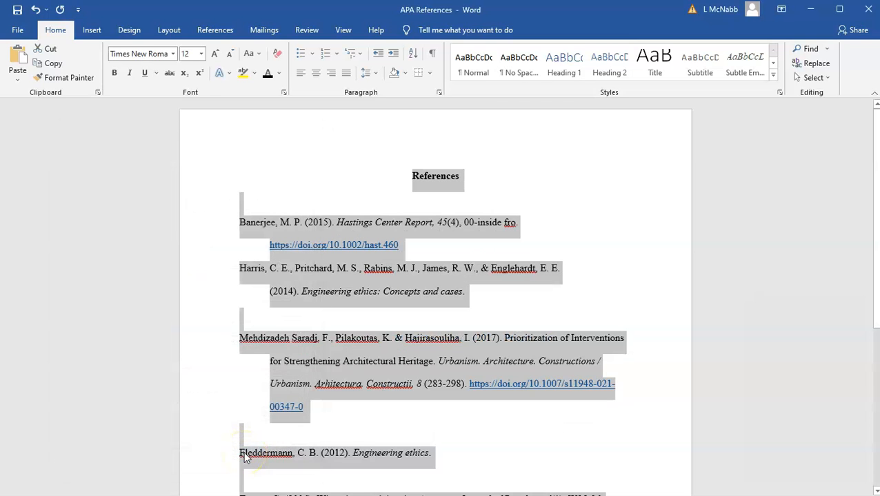
Delete the blank lines following the 2014, 2017 and 2012 reference entries
click(284, 318)
key(BackSpace)
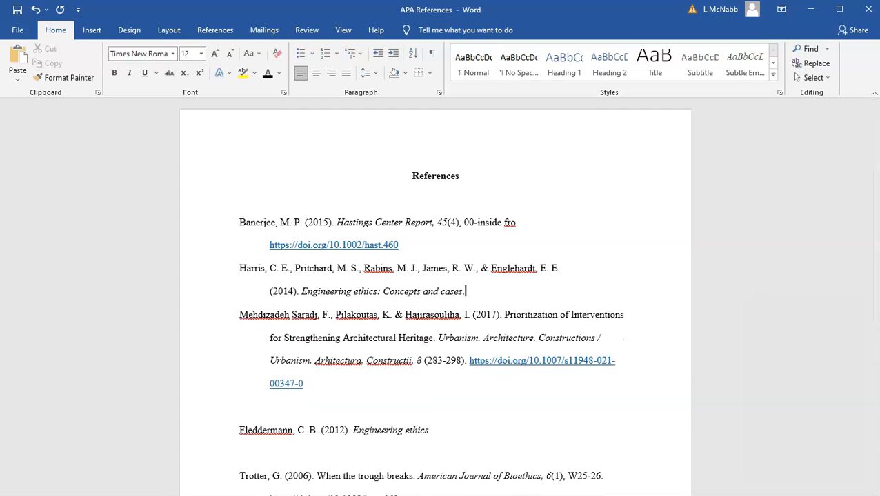
click(247, 408)
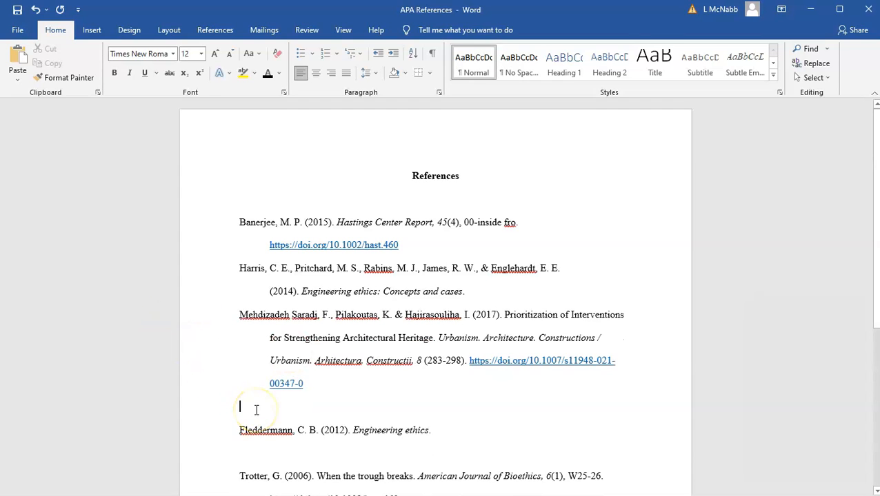
key(BackSpace)
click(246, 430)
key(BackSpace)
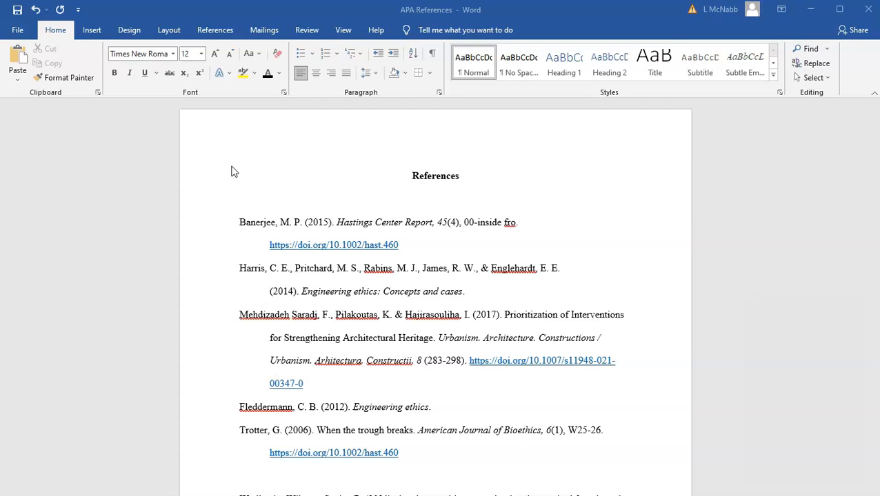
Insert a built-in header with a right-aligned page number and return to the document body
click(94, 31)
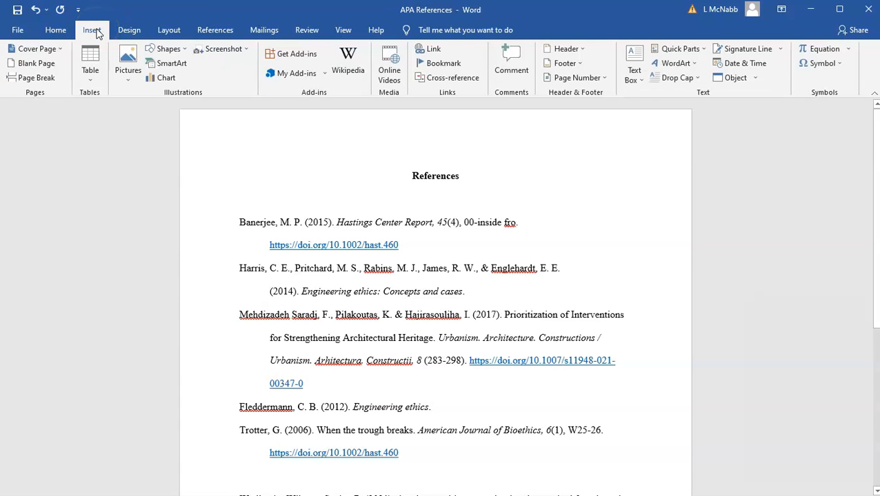
click(581, 49)
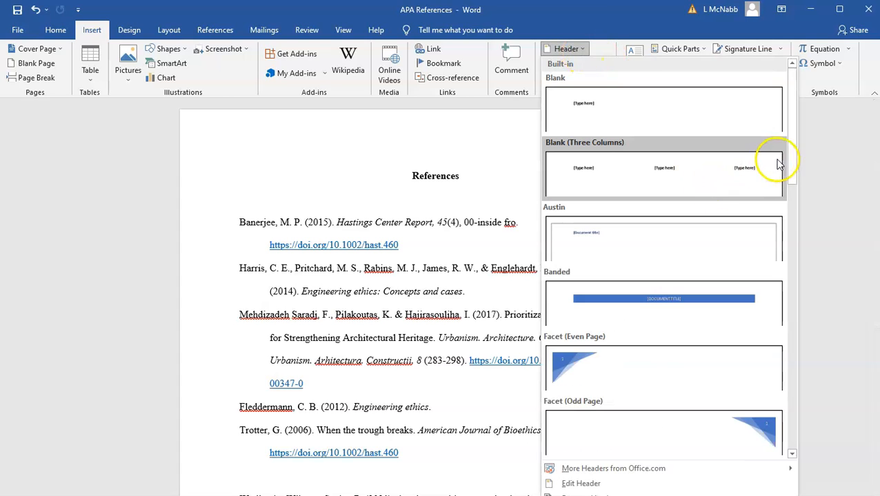
drag(787, 161, 796, 305)
click(706, 282)
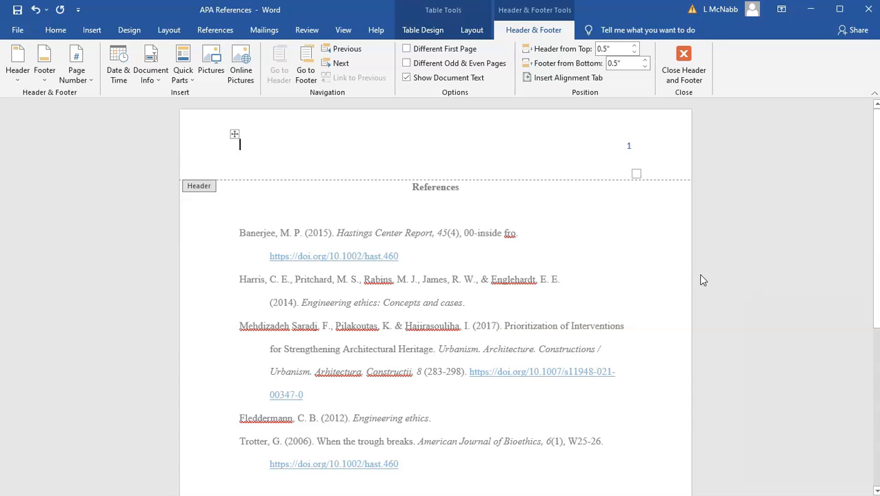
click(683, 61)
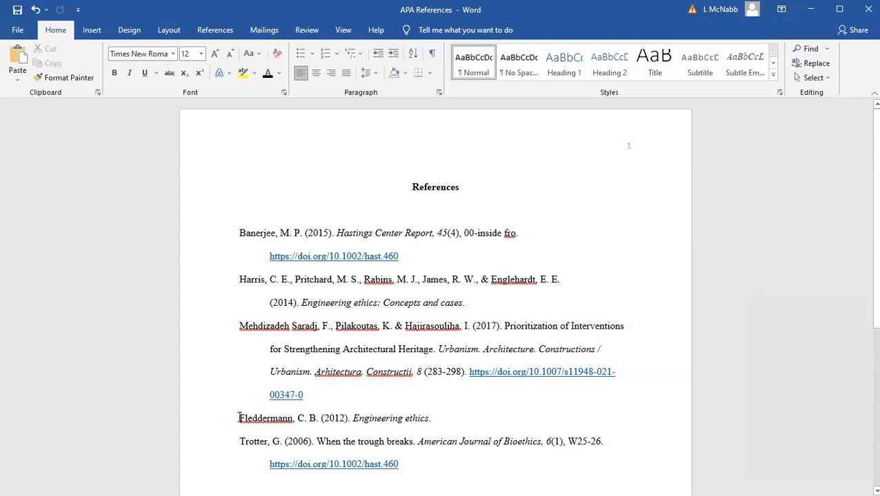
Move the 2012 "Engineering ethics" entry directly below the 2014 "Engineering ethics: Concepts and cases" entry, leaving no duplicate or blank line
click(239, 418)
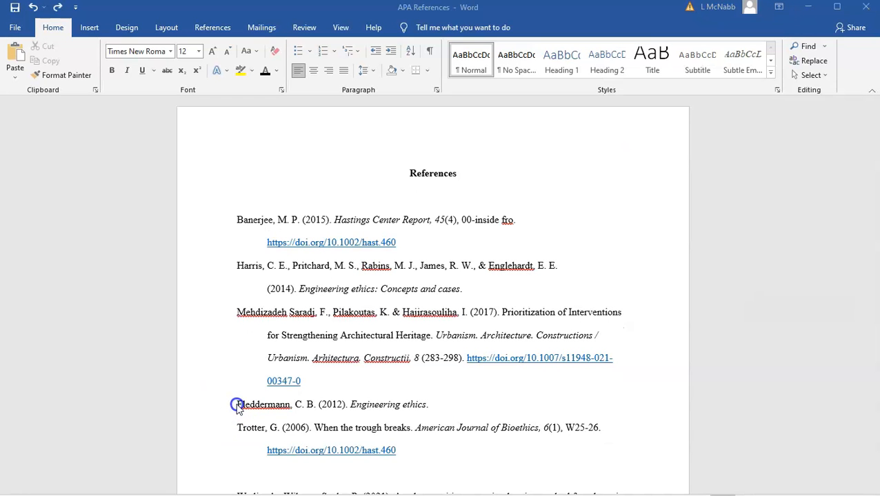
drag(237, 405, 427, 408)
key(ctrl+c)
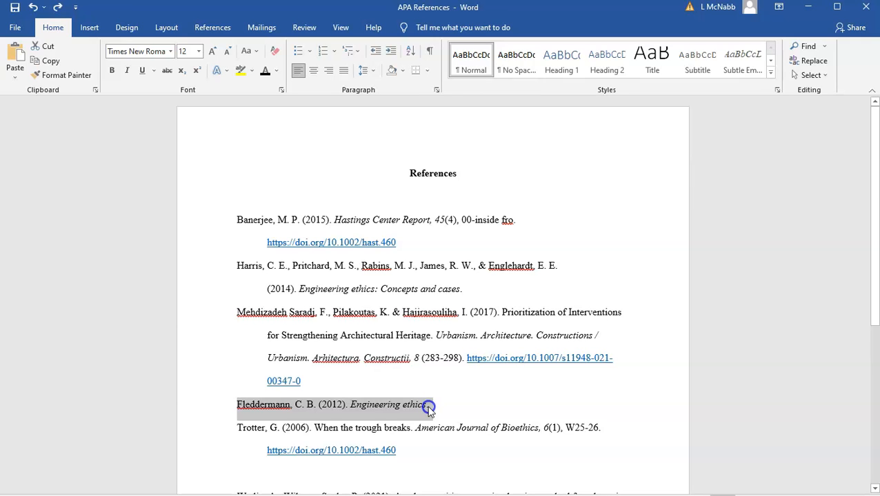
click(469, 288)
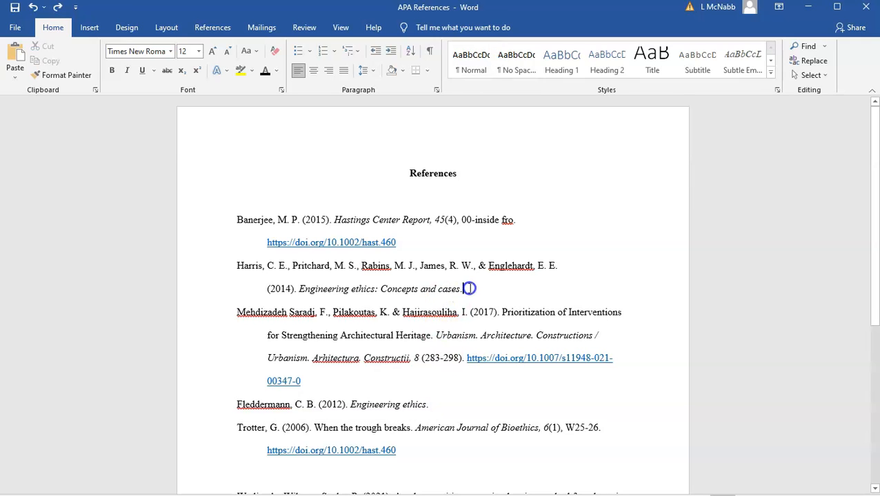
key(Return)
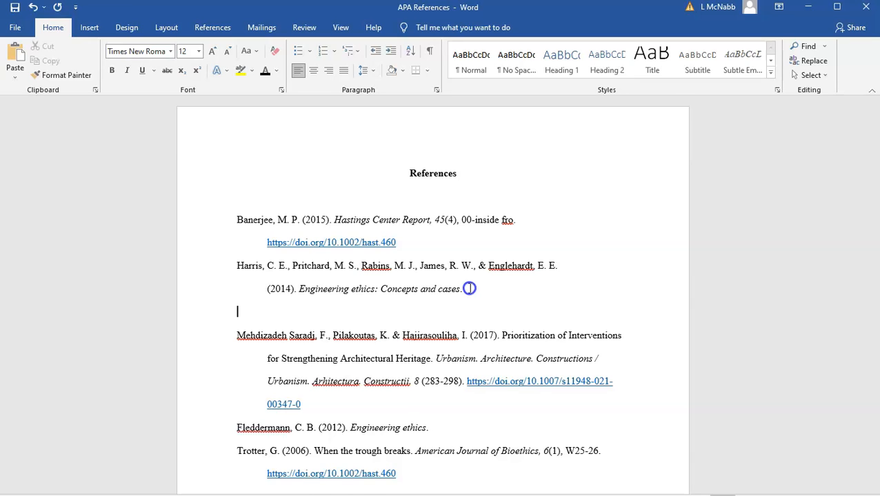
key(ctrl+v)
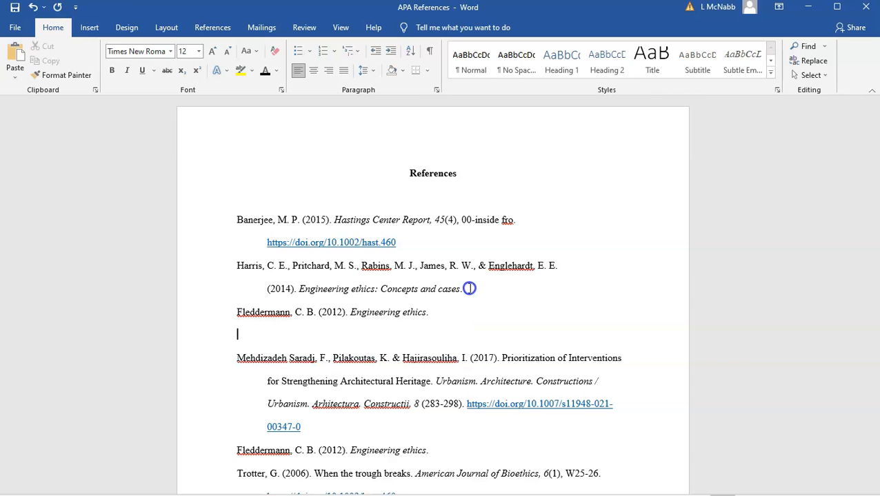
key(BackSpace)
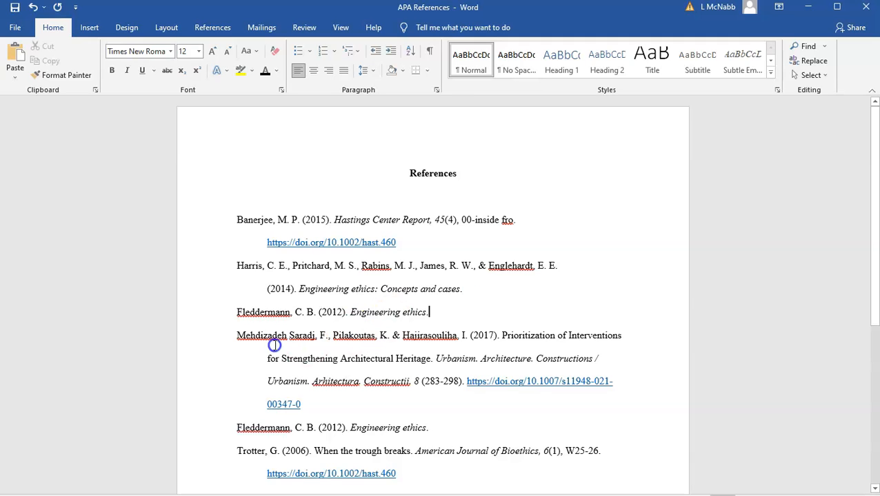
drag(238, 427, 431, 427)
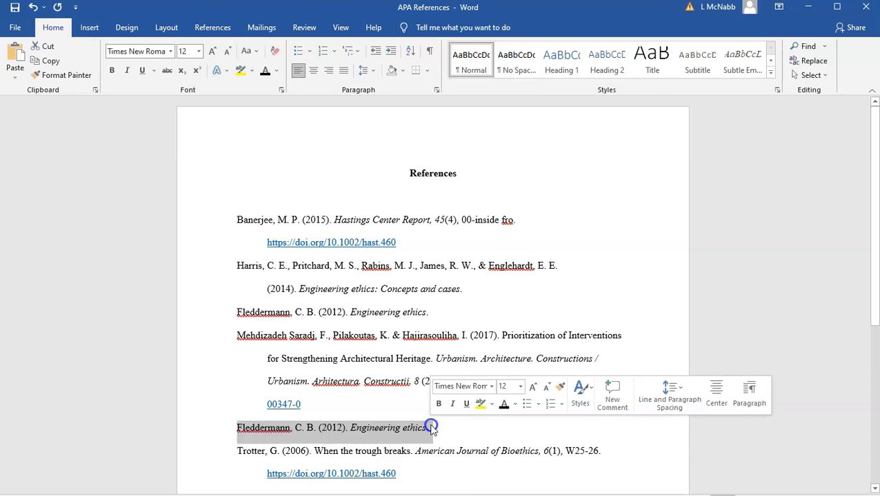
key(Delete)
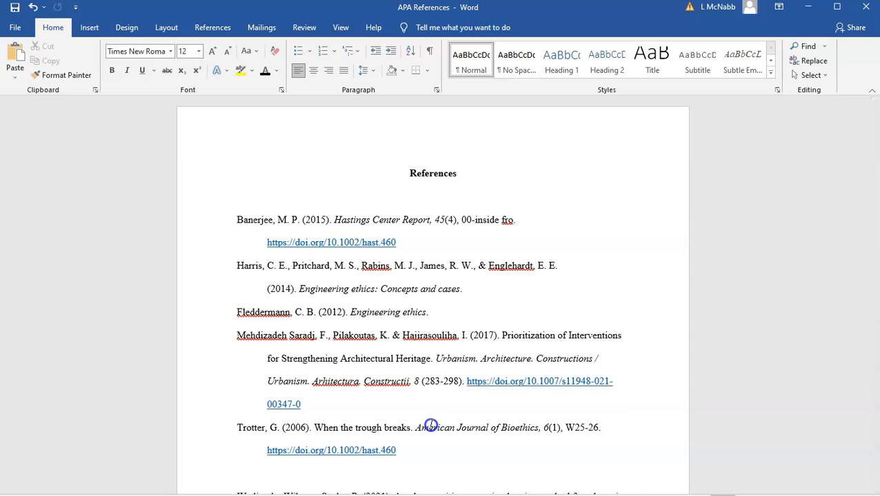